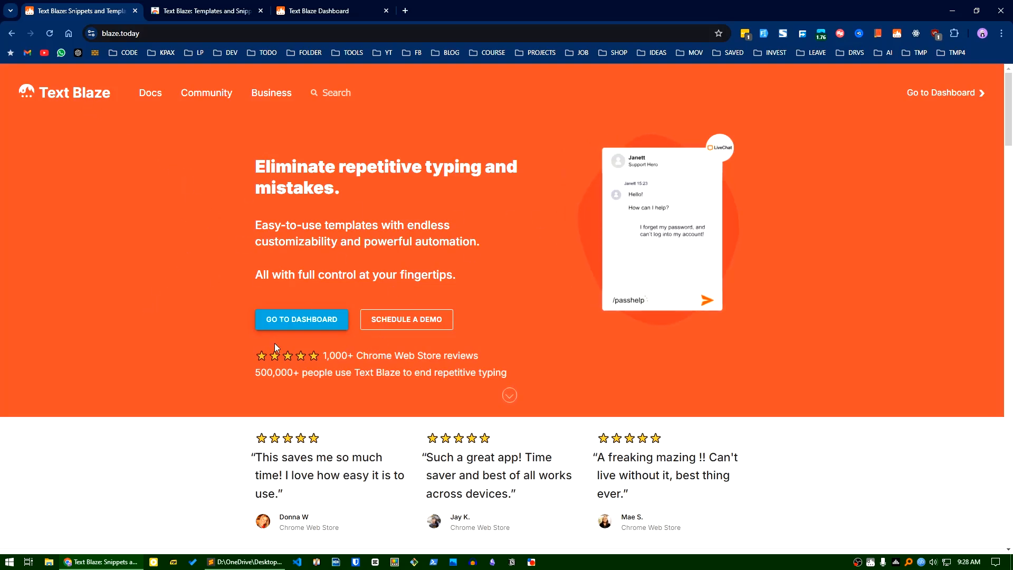
Step: Switch to Sublime Text, maximize blaze.txt, and expand the /name snippet on line 1
click(266, 565)
double_click(254, 7)
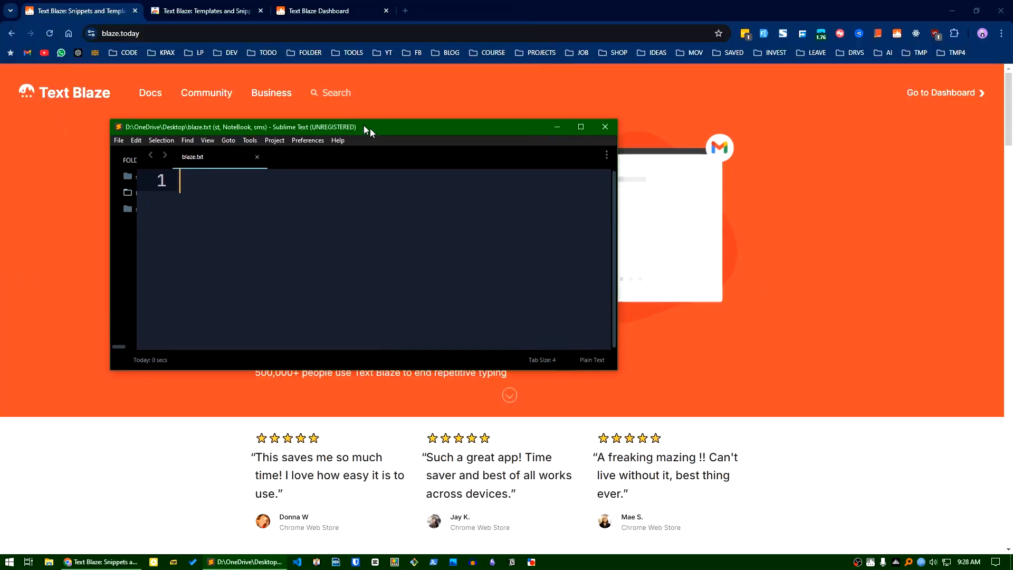
drag(364, 129, 692, 2)
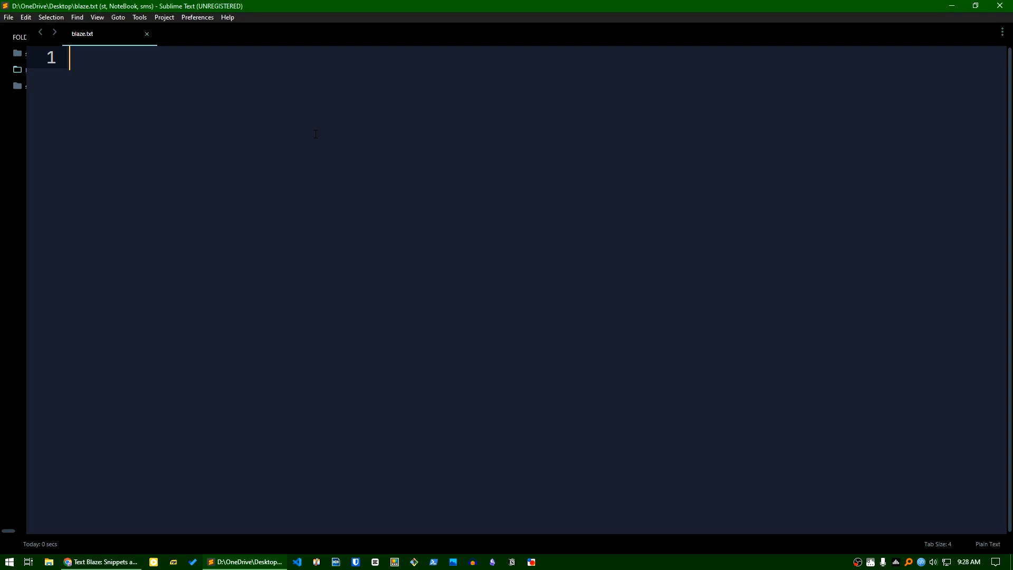
text(/)
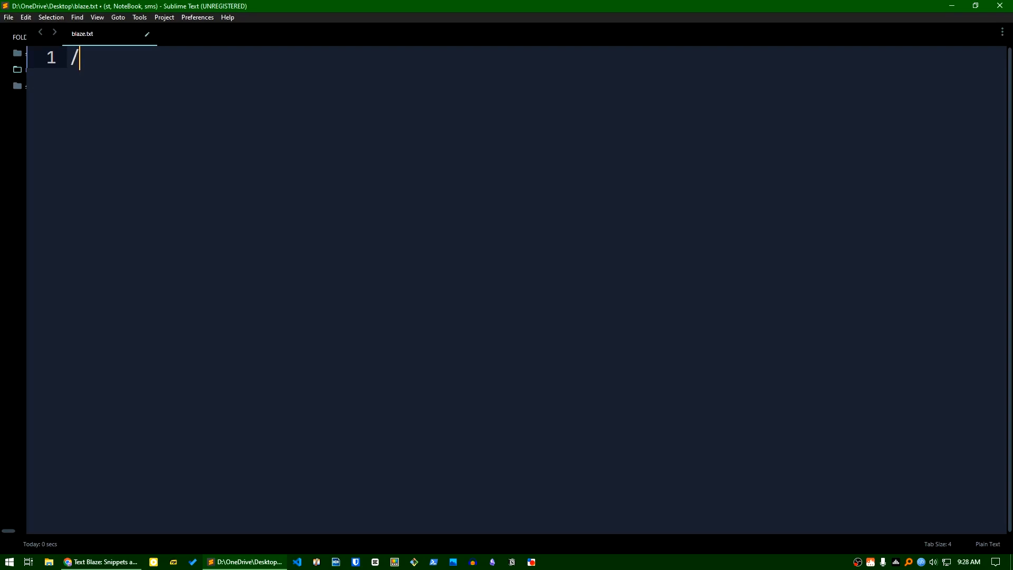
text(name)
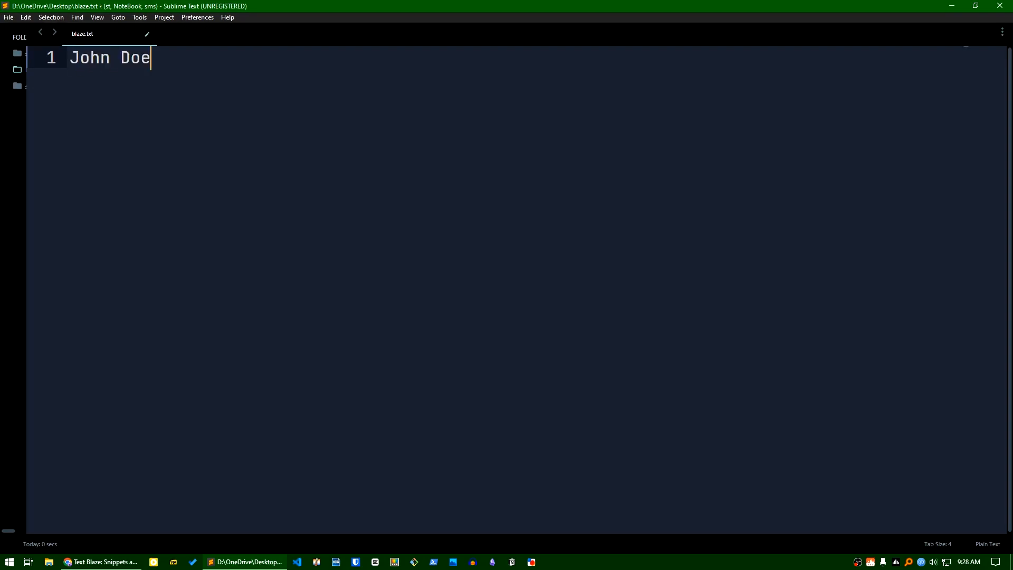
key(Return)
key(Return)
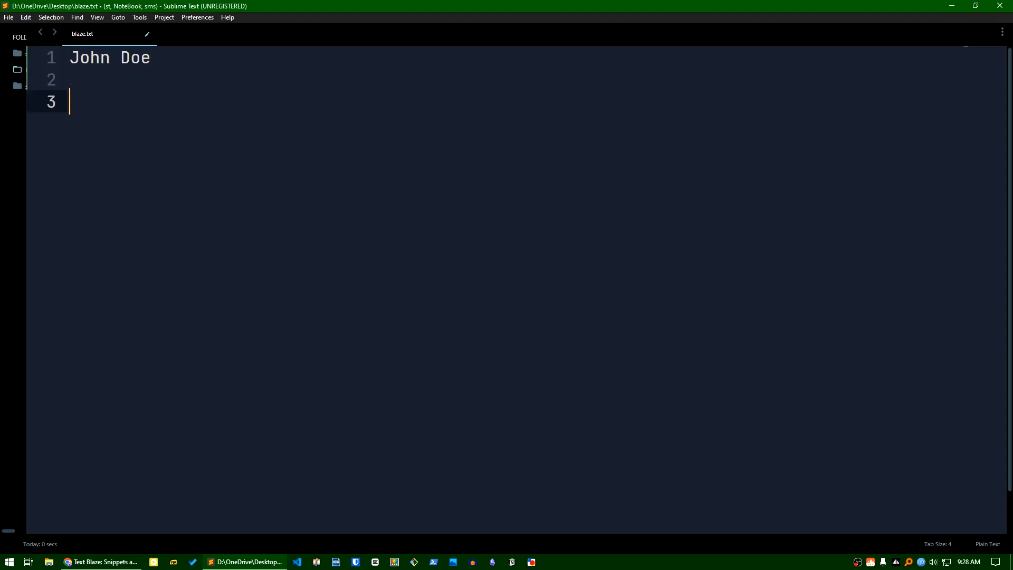
Step: Expand the /phone snippet on line 3 and the /mail snippet on line 5 of blaze.txt
text(/phone)
key(Return)
key(Return)
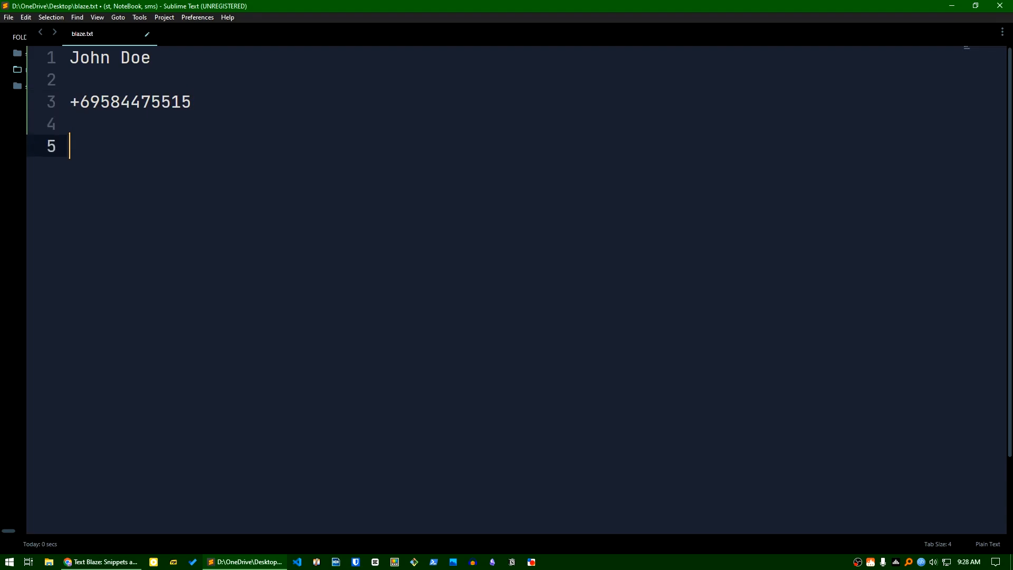
text(/)
text(mail.com)
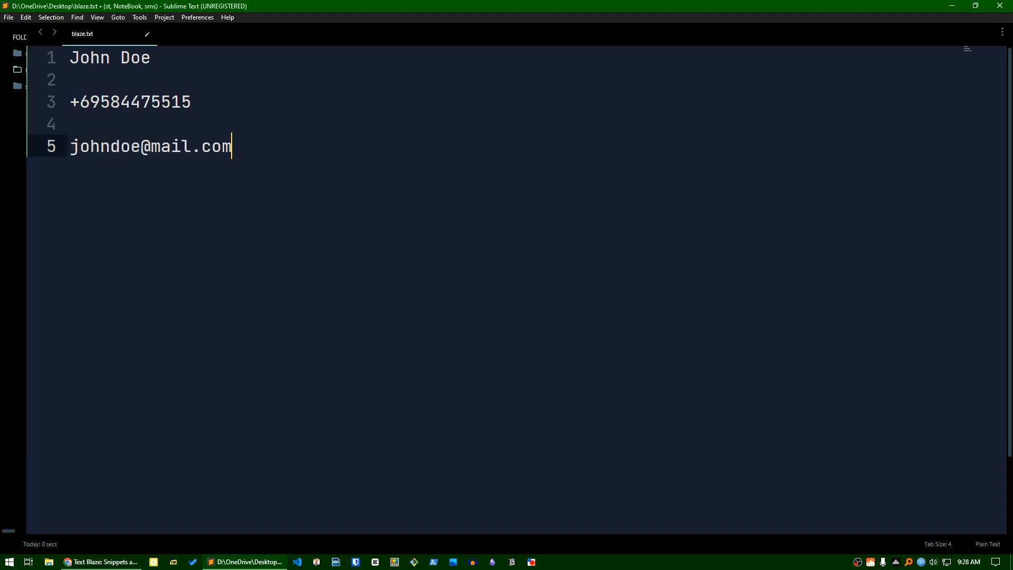
Step: Leave a blank line below the e-mail address and expand the /skills snippet on line 7
key(Return)
key(Return)
text(/skill)
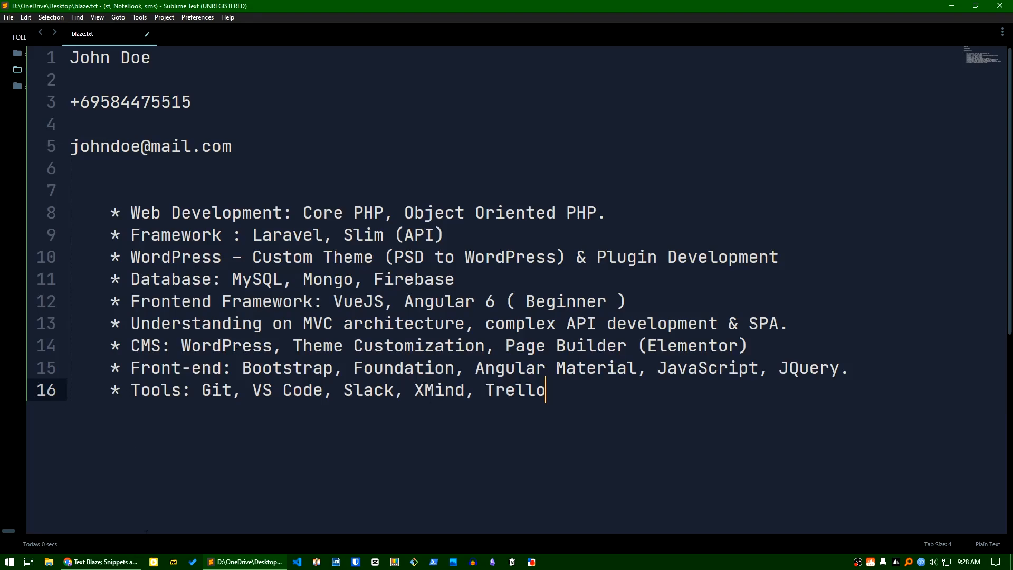
Step: Switch to Chrome and view the Text Blaze dashboard and the extension's Chrome Web Store page
click(100, 561)
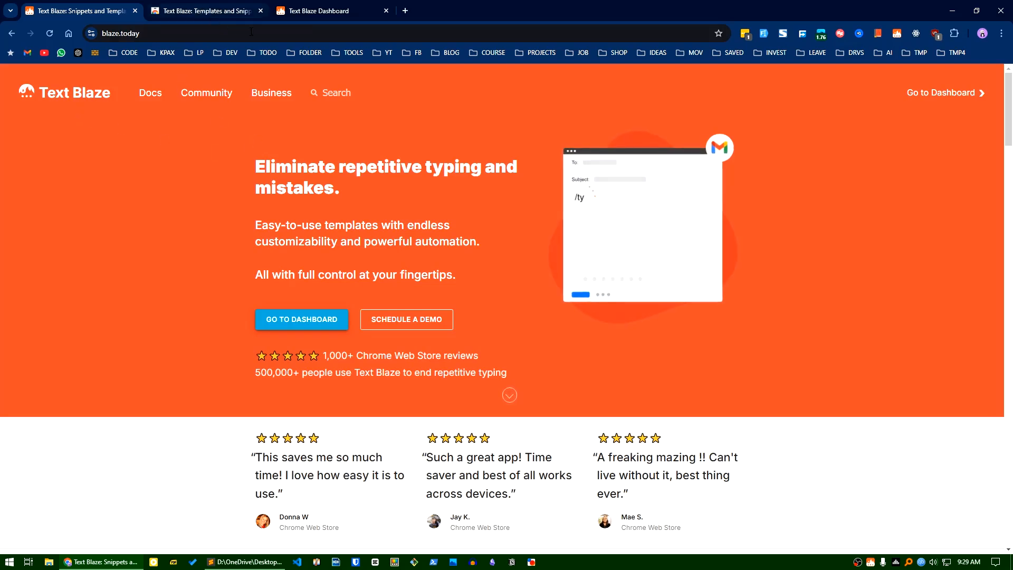
click(322, 11)
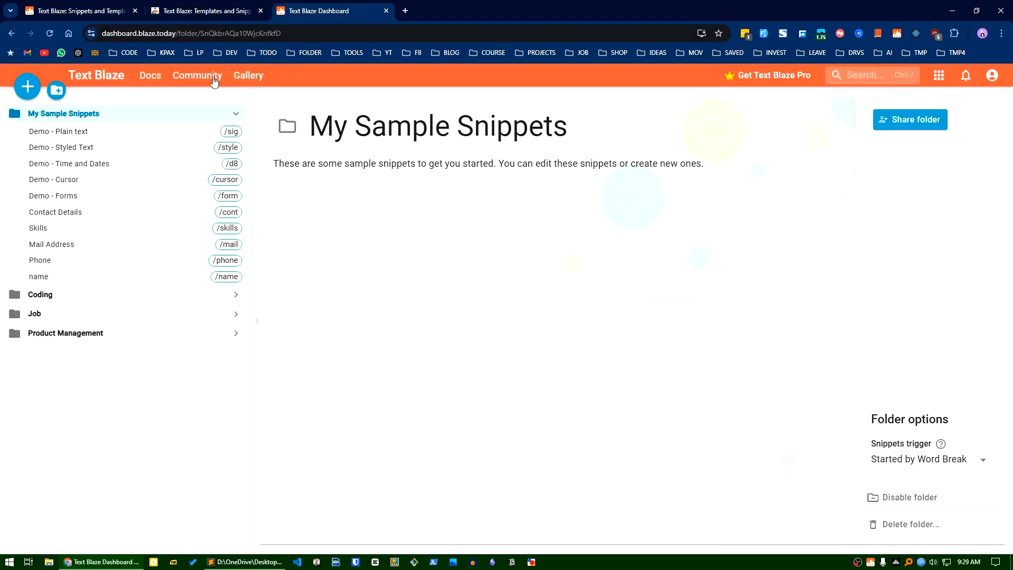
click(167, 6)
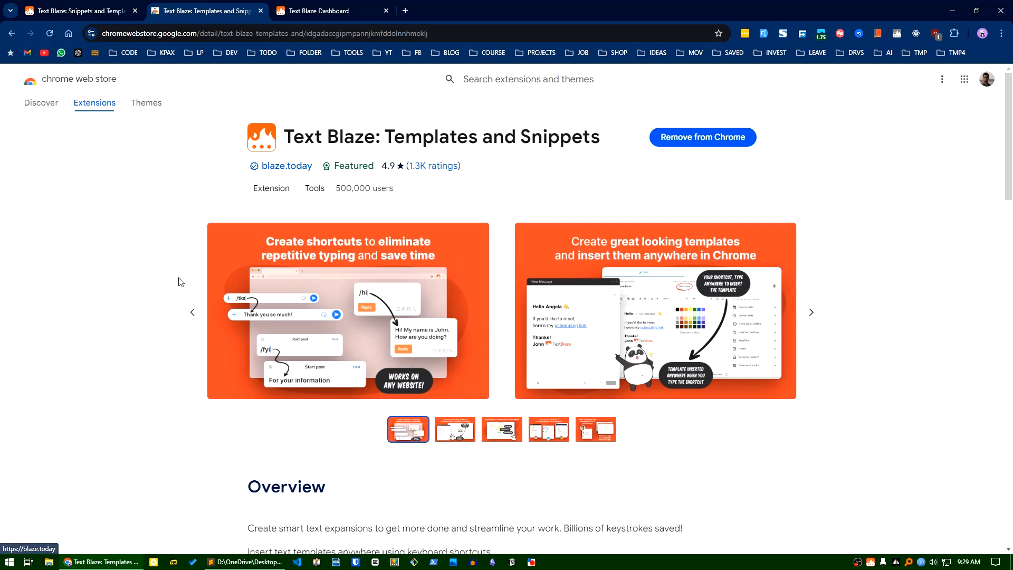
Step: Look over the top snippets in the Text Blaze desktop assistant and dismiss it
click(871, 563)
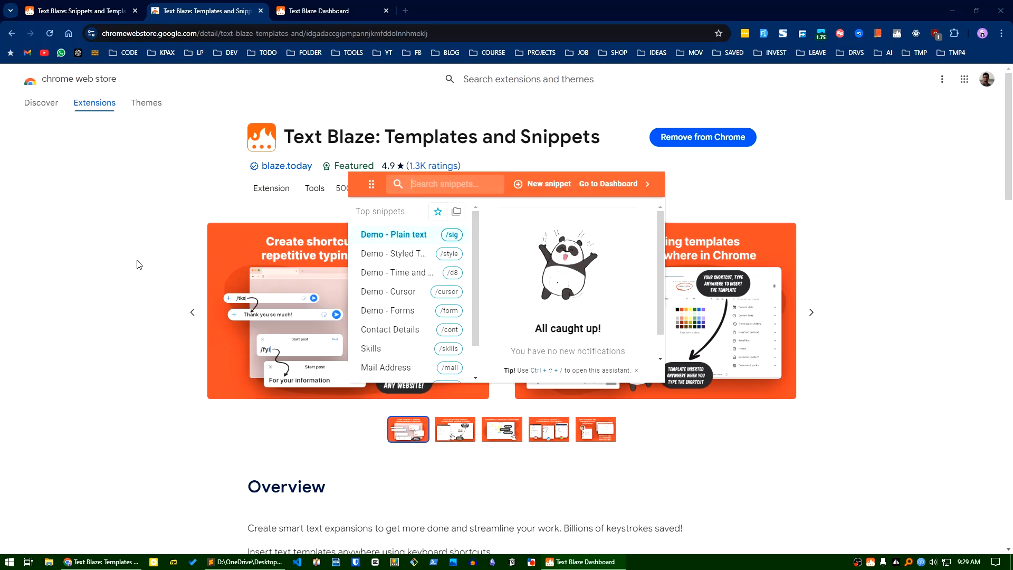
click(154, 262)
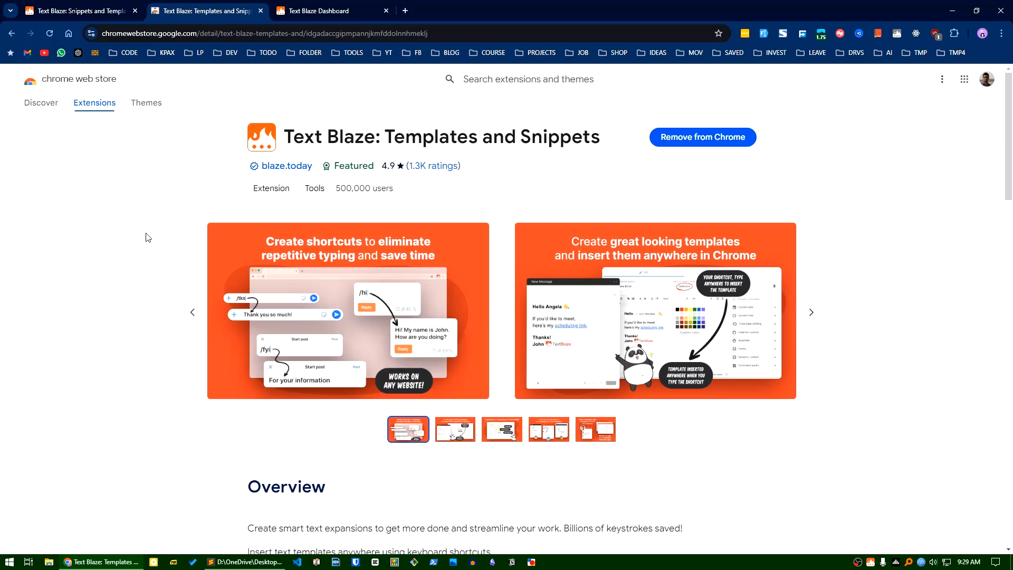
Step: In the Text Blaze dashboard, collapse the My Sample Snippets folder and create a new snippet folder
click(316, 7)
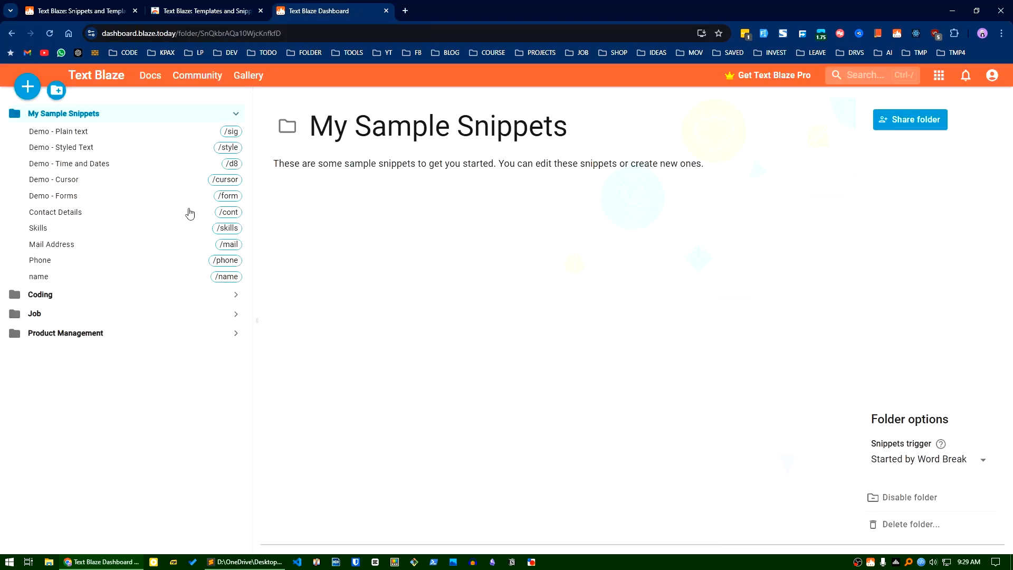
click(237, 115)
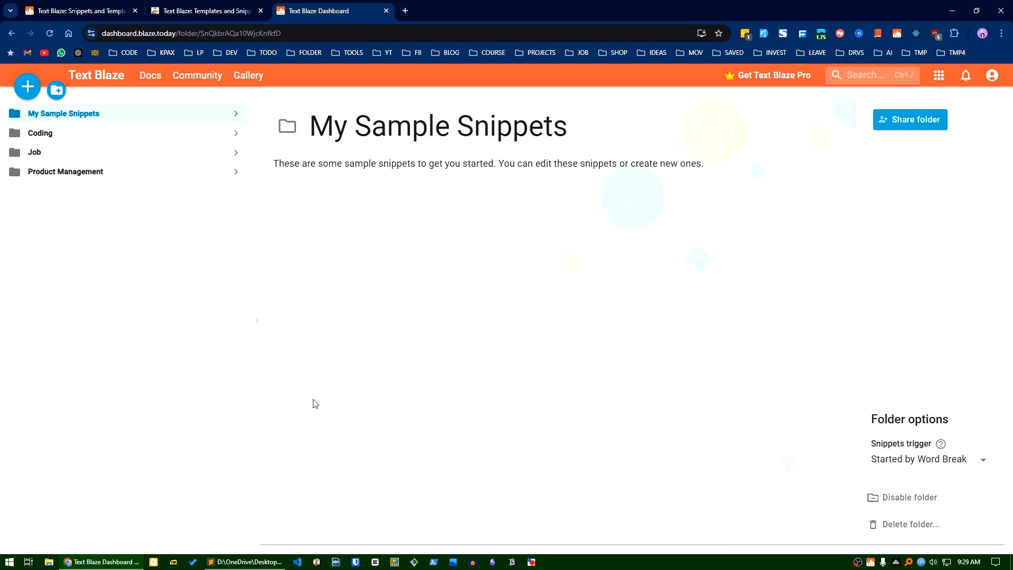
click(57, 91)
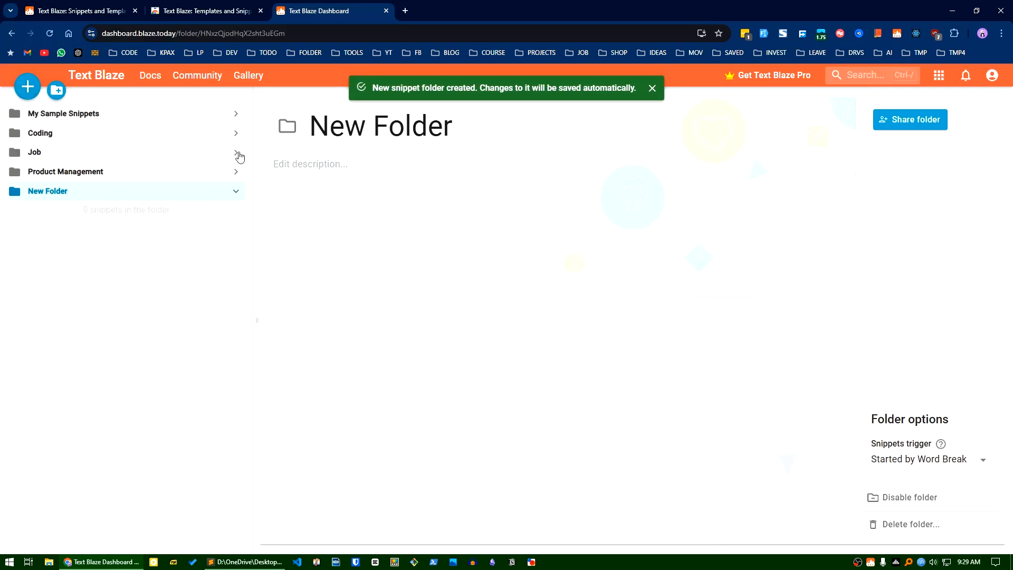
Step: Create a new snippet in the My Sample Snippets folder and set its shortcut to /lorem
click(238, 115)
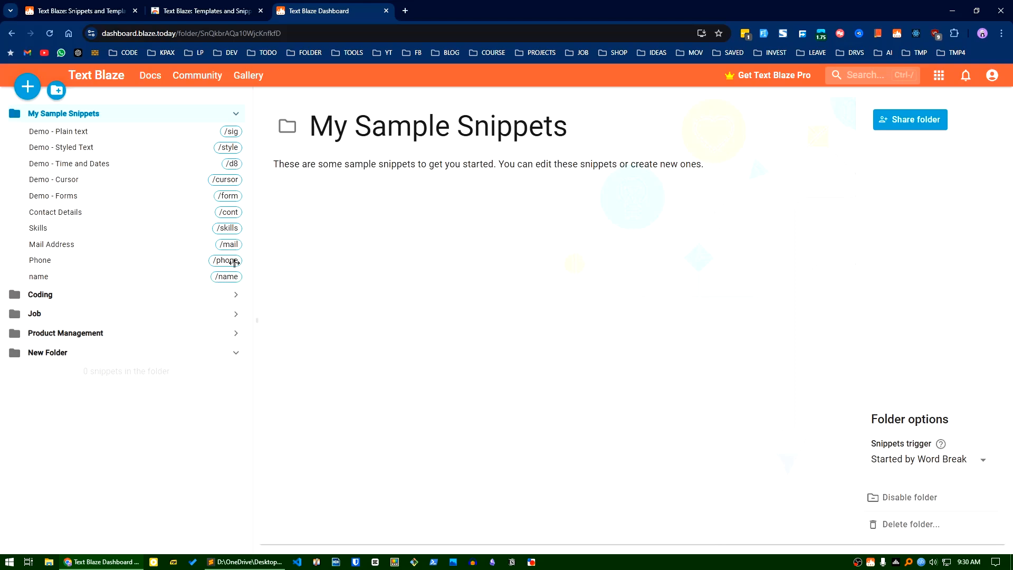
click(27, 86)
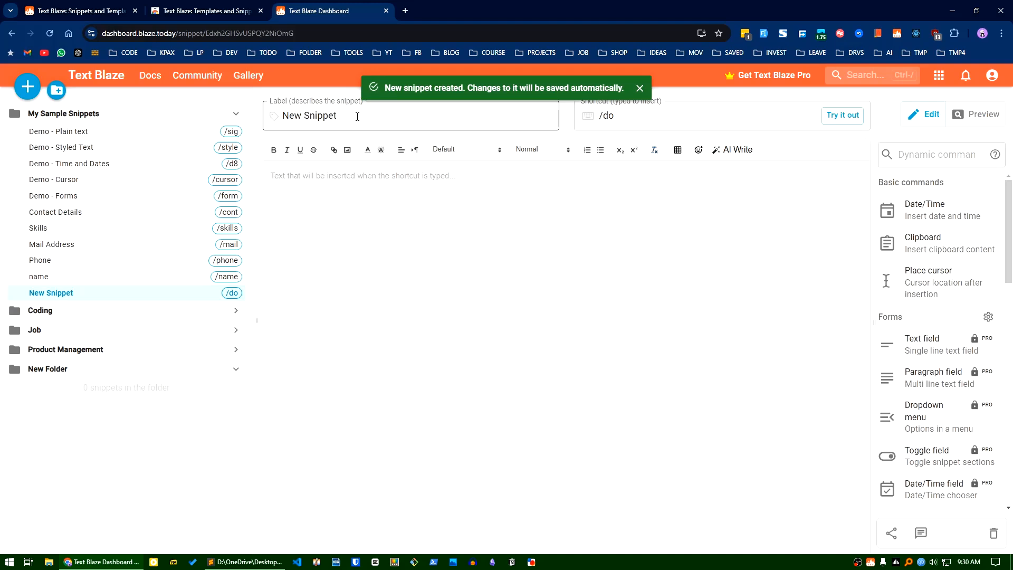
click(606, 117)
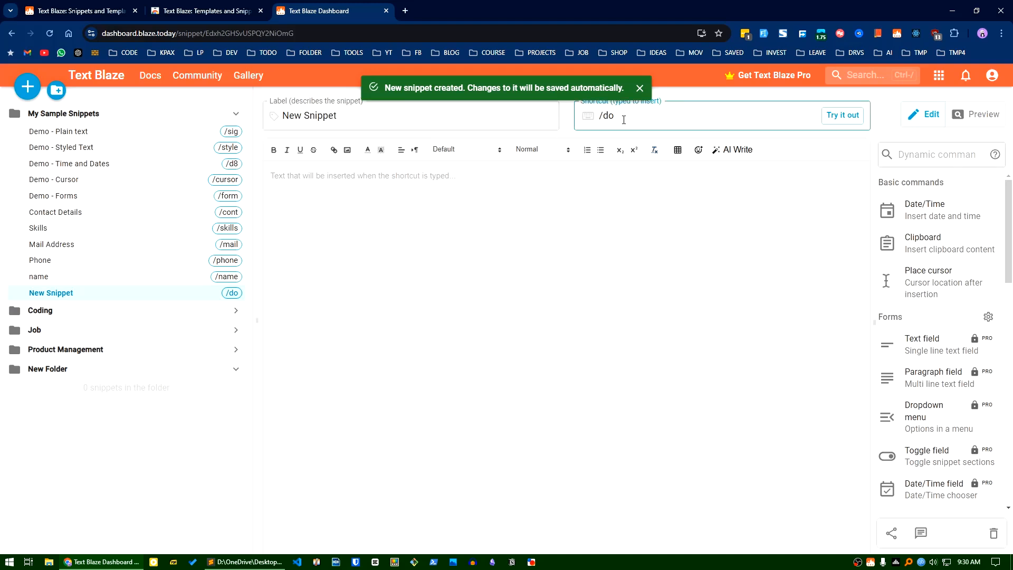
key(BackSpace)
key(BackSpace)
text(lorem)
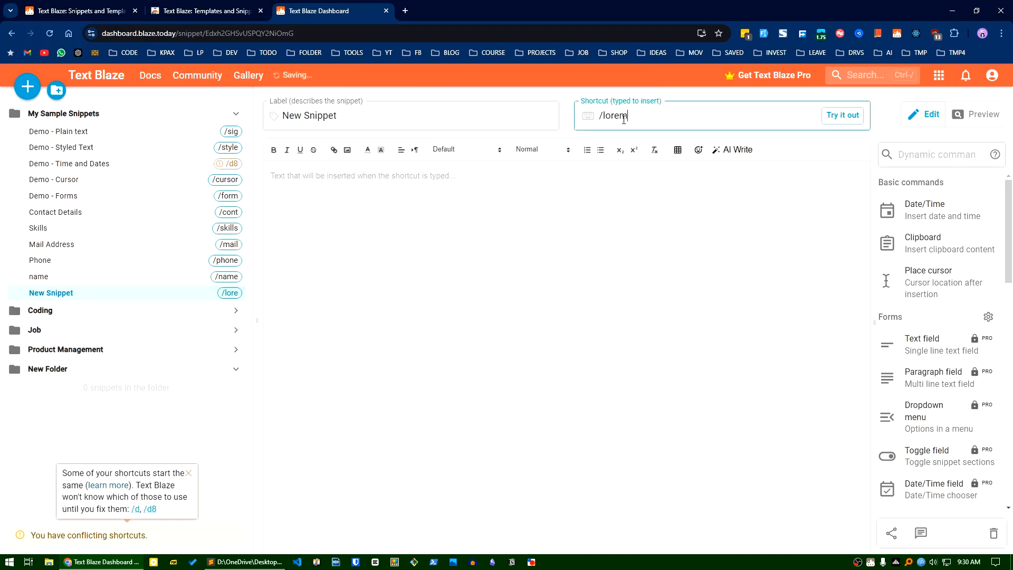
Step: Change the new snippet's label to "test snippet"
click(467, 116)
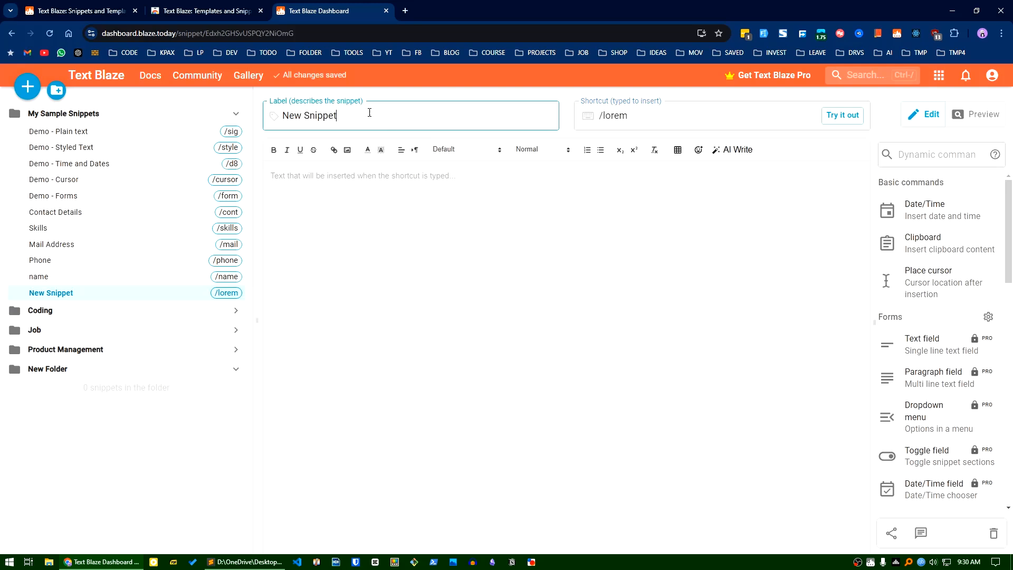
drag(369, 113, 276, 115)
text(te)
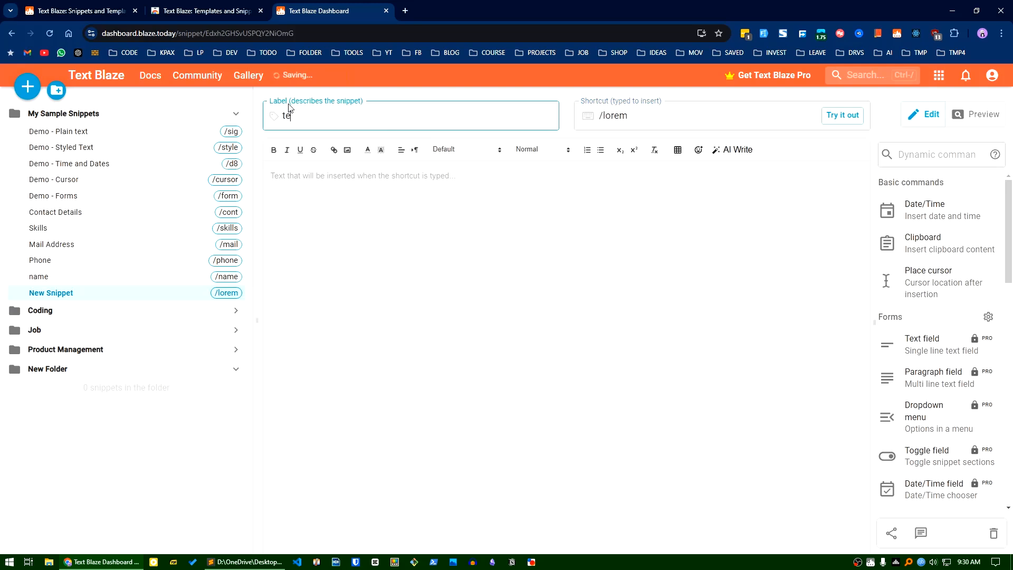
text(st snippet)
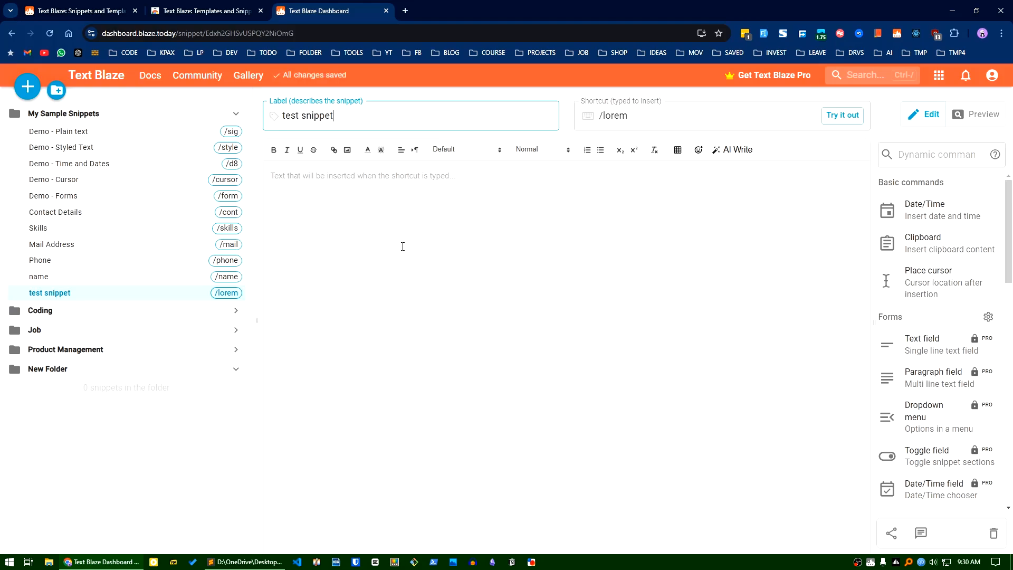
Step: Copy the skills list on lines 8 to 16 of blaze.txt in Sublime Text into the test snippet's content in Chrome
click(370, 205)
click(245, 562)
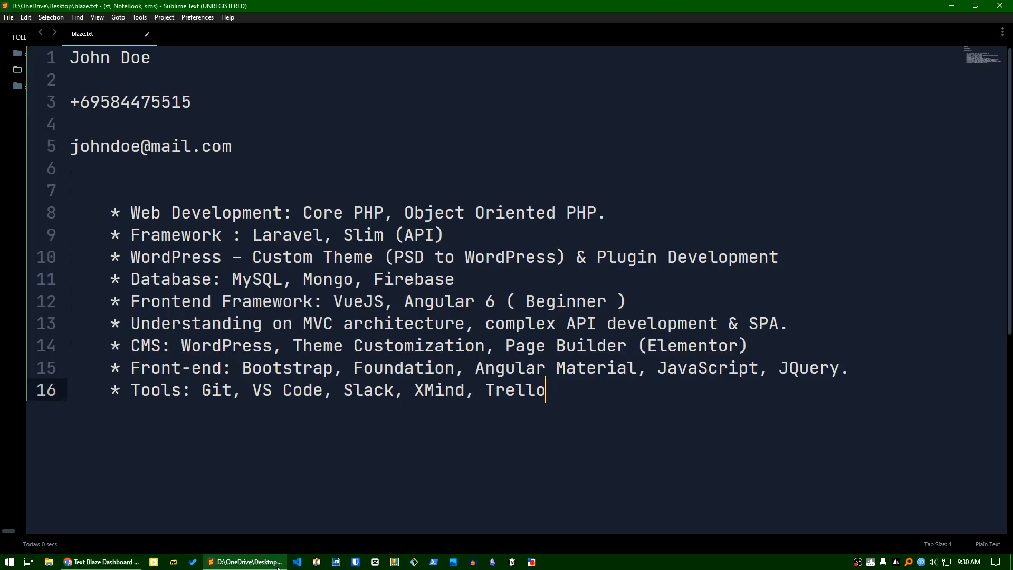
drag(545, 389, 51, 213)
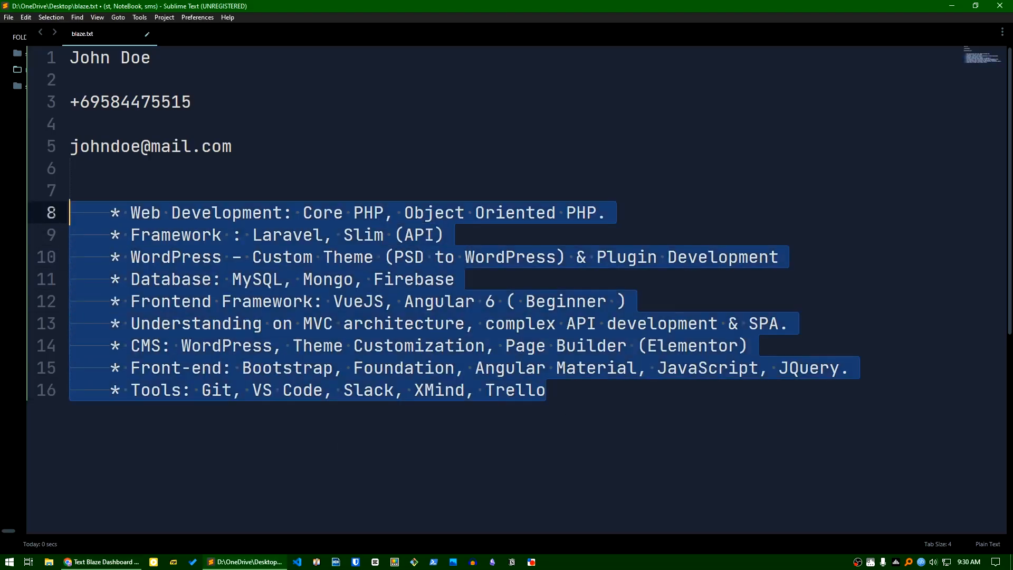
right_click(235, 240)
click(262, 294)
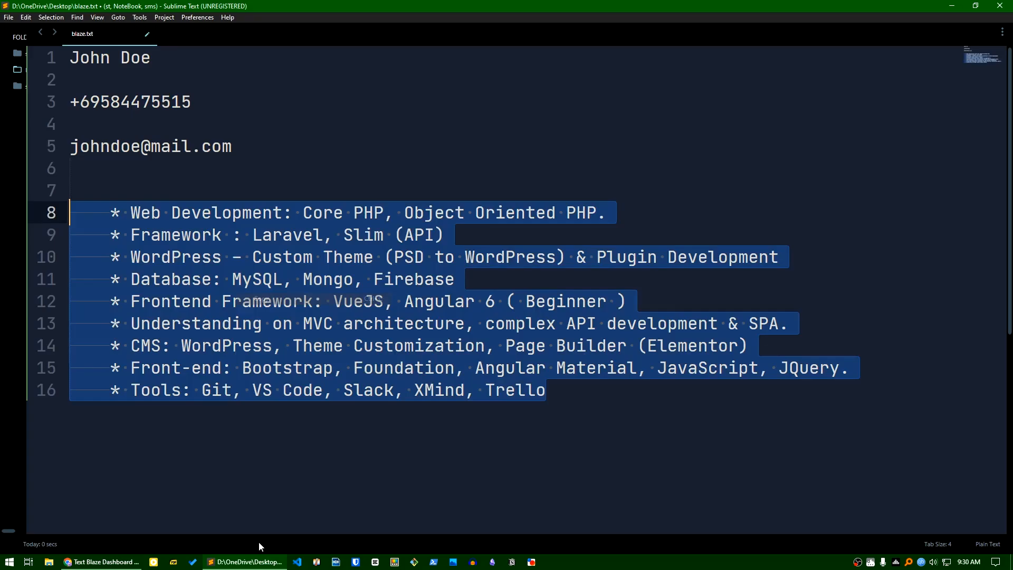
click(103, 562)
key(ctrl+v)
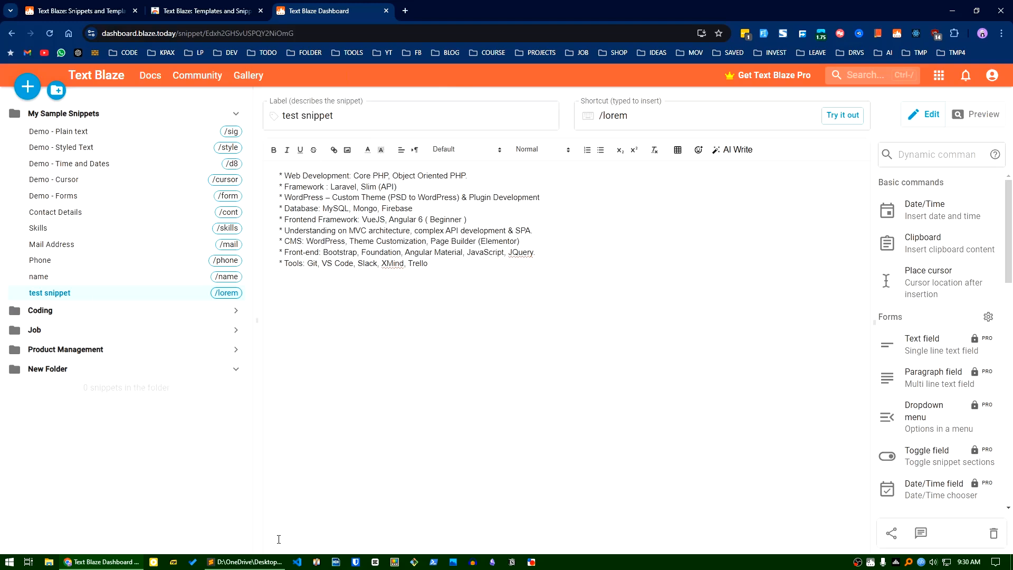
Step: Switch to Sublime Text, delete the selected skills list, and expand the /lorem snippet in its place
click(245, 561)
key(BackSpace)
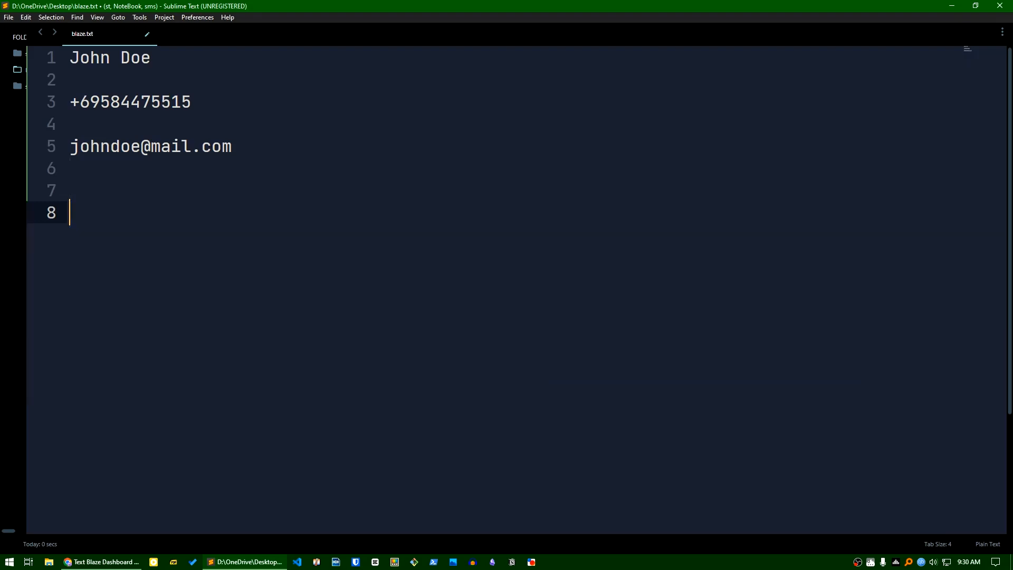
text(/lore)
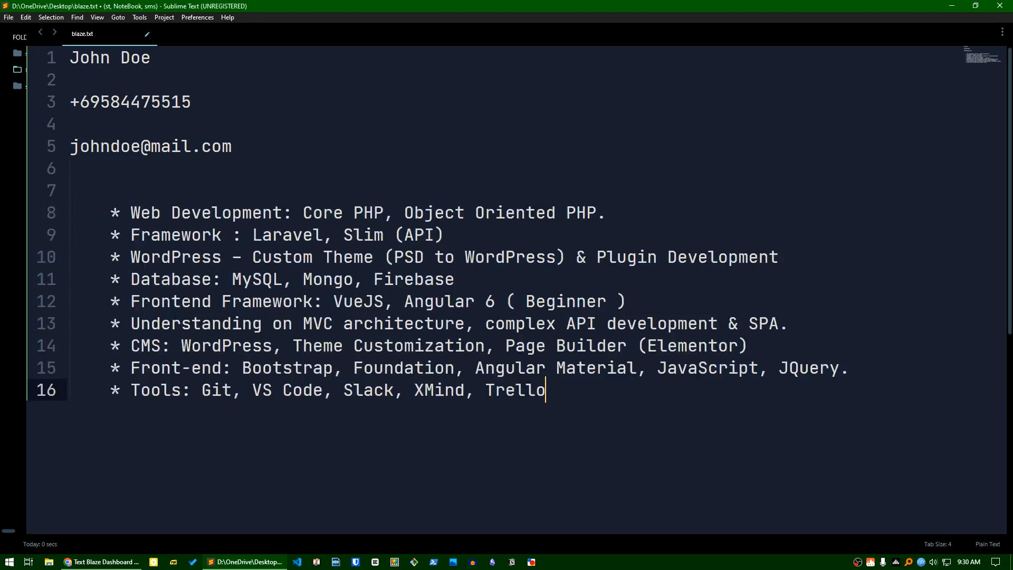
Step: Switch to Chrome, widen the dynamic commands area of the test snippet, and review the available commands from Basic commands to Data Blaze
click(105, 563)
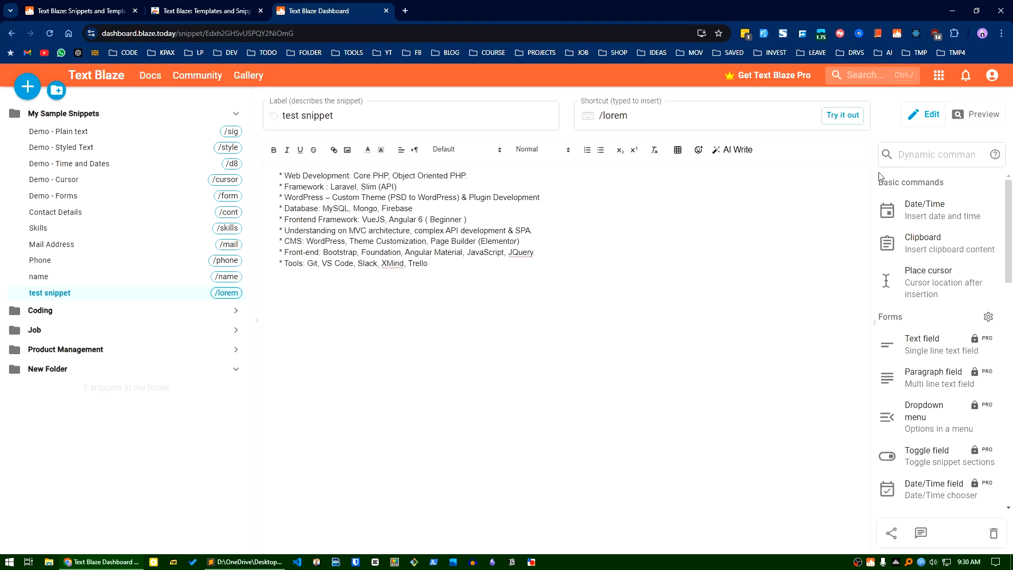
drag(876, 169, 599, 174)
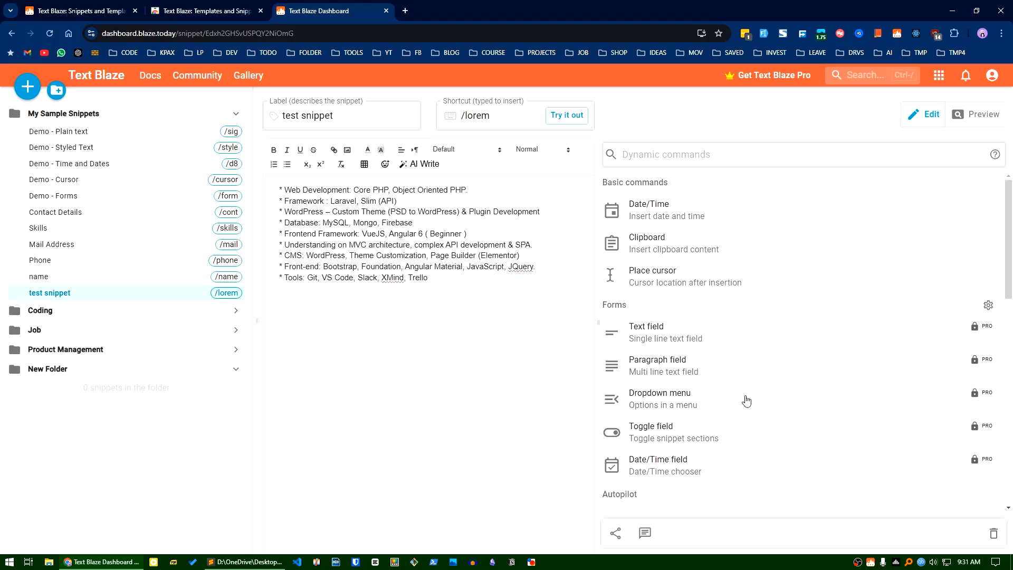
scroll(746, 401, down, 6)
scroll(701, 384, up, 4)
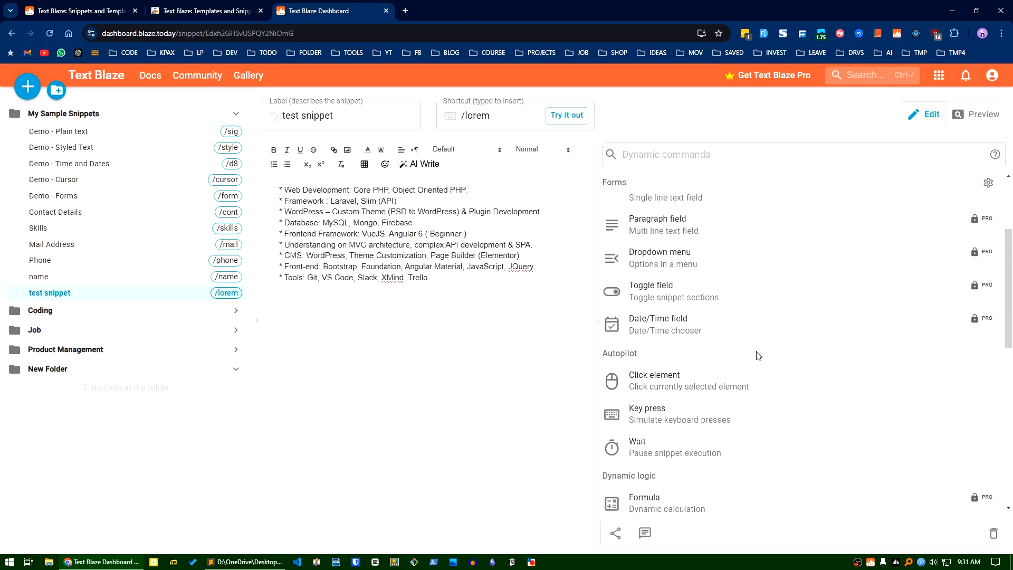
scroll(758, 355, up, 3)
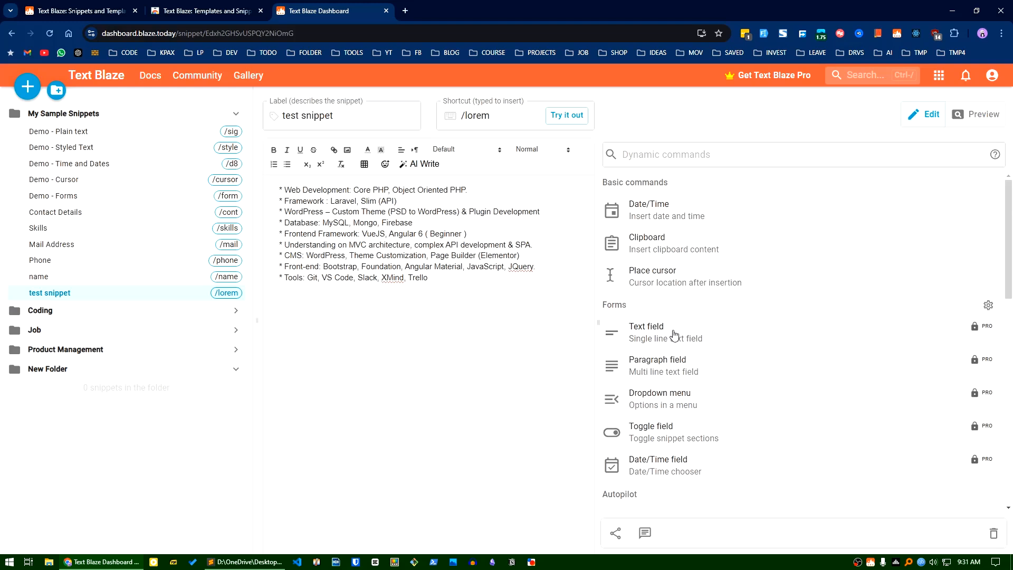
scroll(682, 439, down, 3)
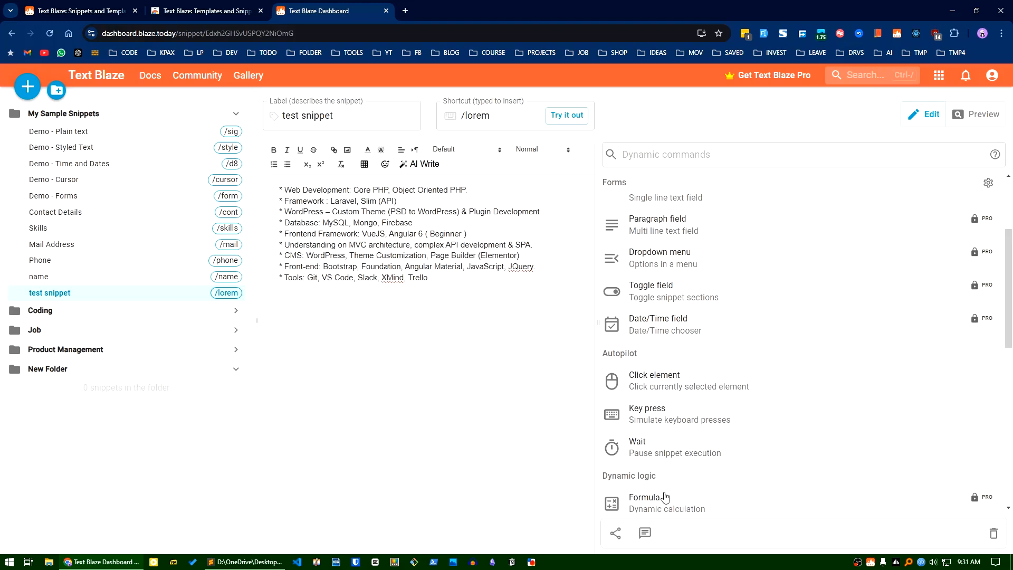
scroll(701, 452, down, 5)
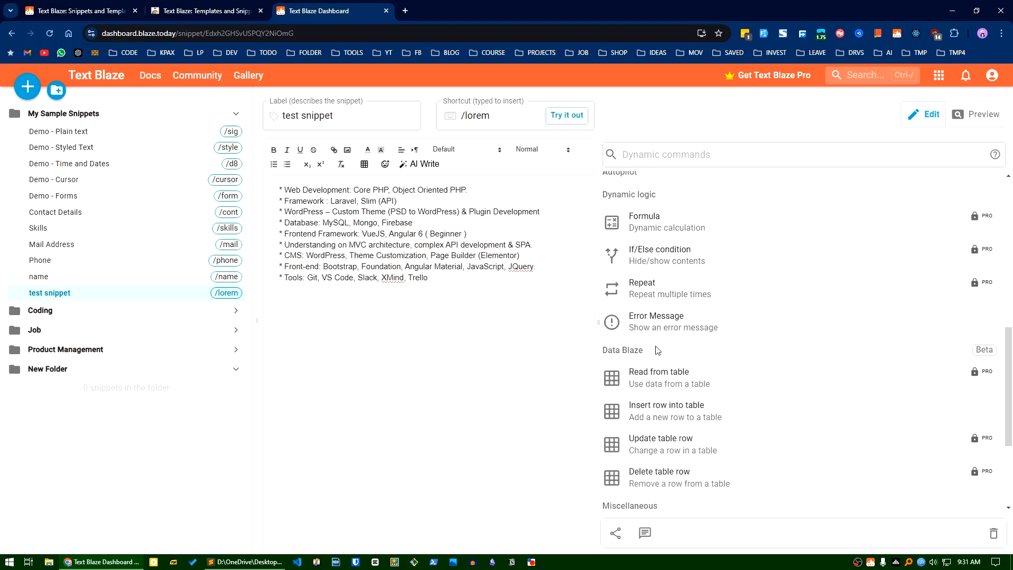
Step: Review the remaining dynamic commands of the test snippet, from Data Blaze to Command packs
scroll(633, 389, down, 3)
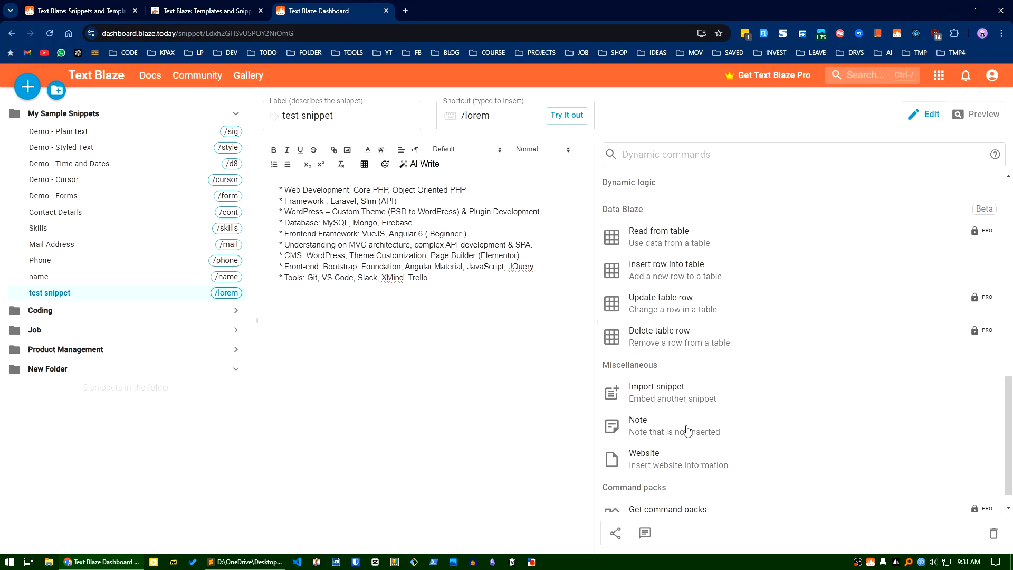
scroll(687, 431, down, 1)
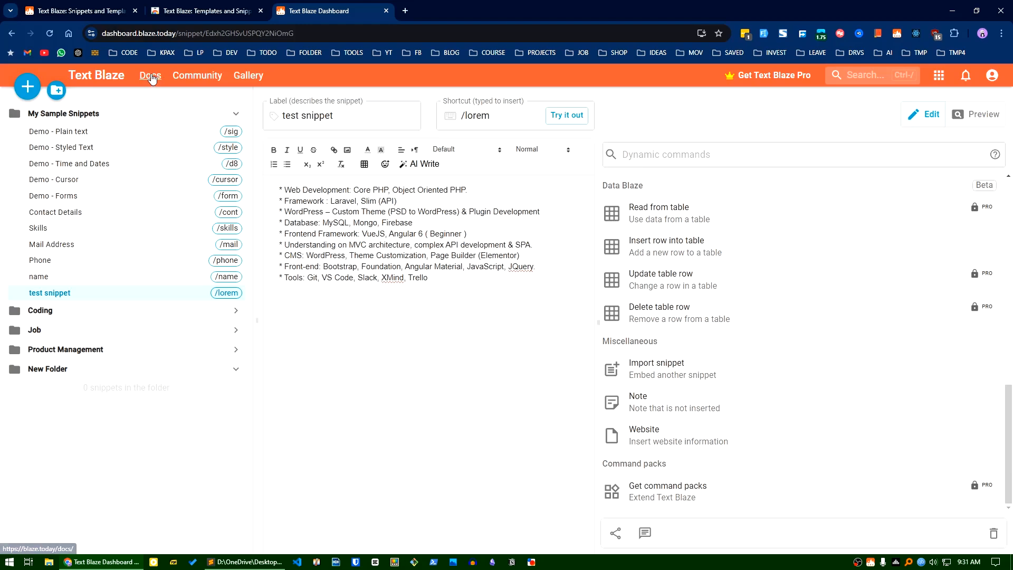
Step: Open the Text Blaze documentation from the dashboard and look over its guides and dynamic command topics
click(150, 75)
click(413, 21)
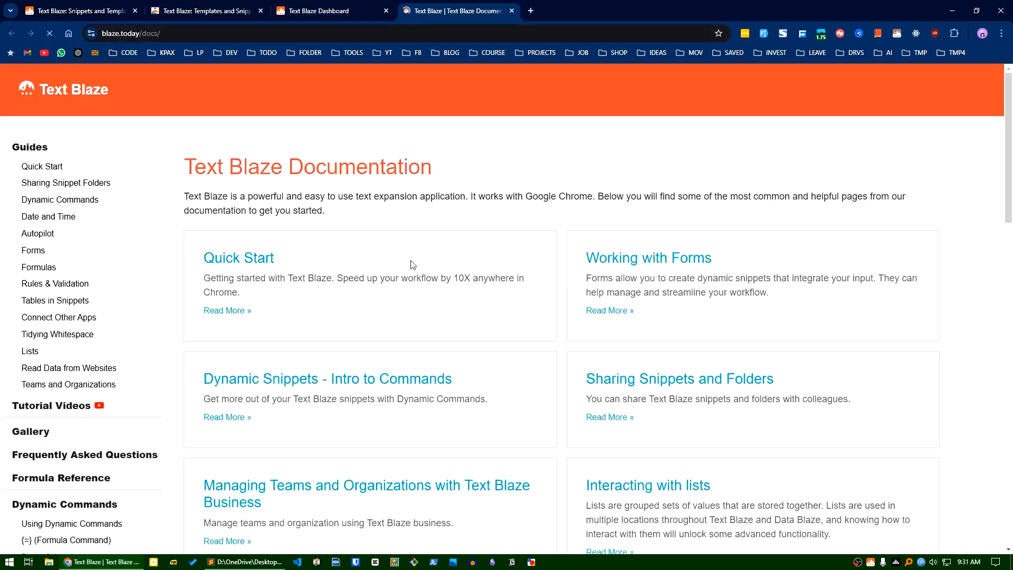
scroll(169, 524, down, 15)
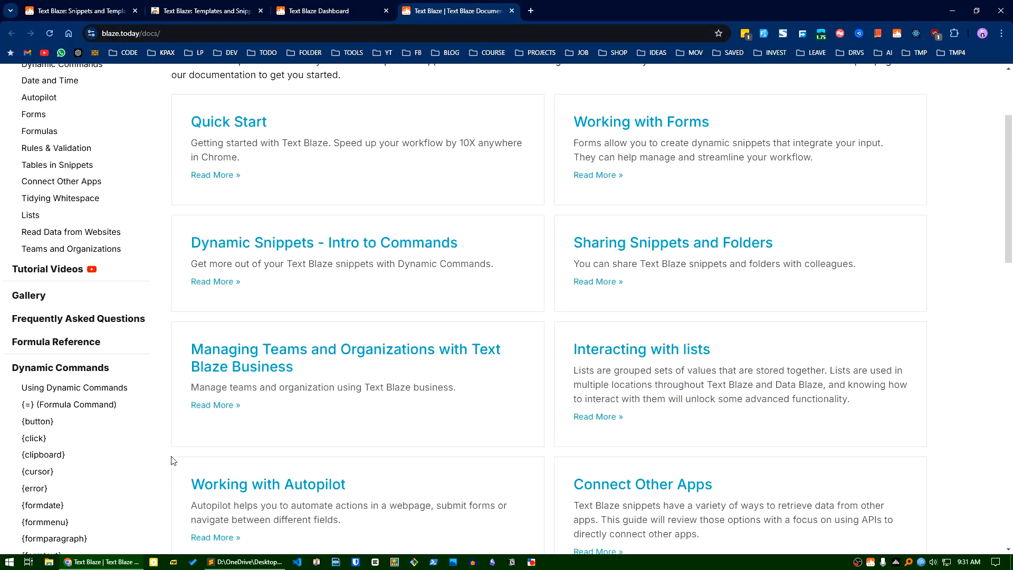
scroll(125, 425, up, 10)
scroll(124, 425, up, 6)
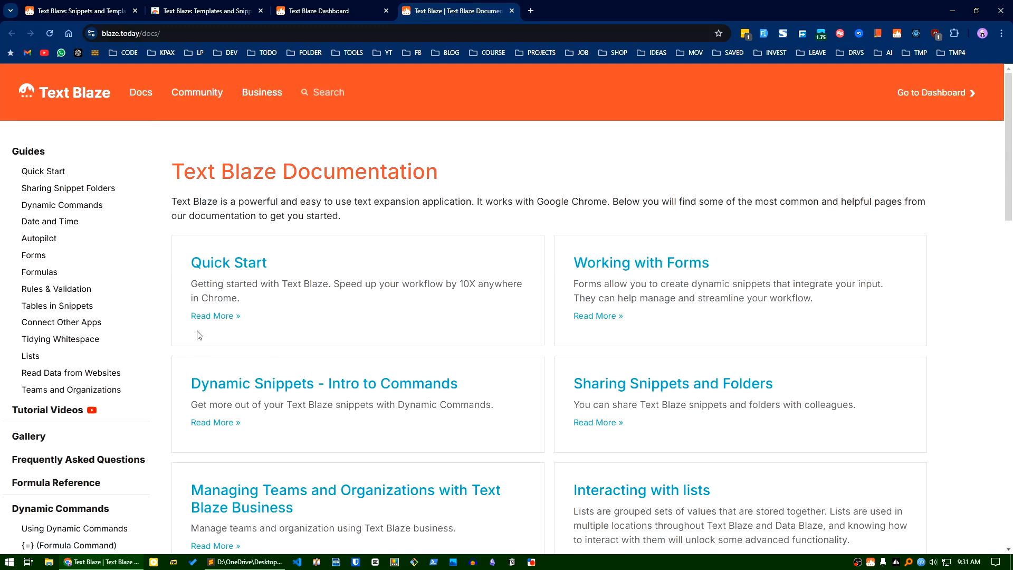
Step: Go back to the open Text Blaze home page and look through it down to the footer links
click(79, 10)
scroll(348, 342, down, 10)
scroll(353, 342, up, 10)
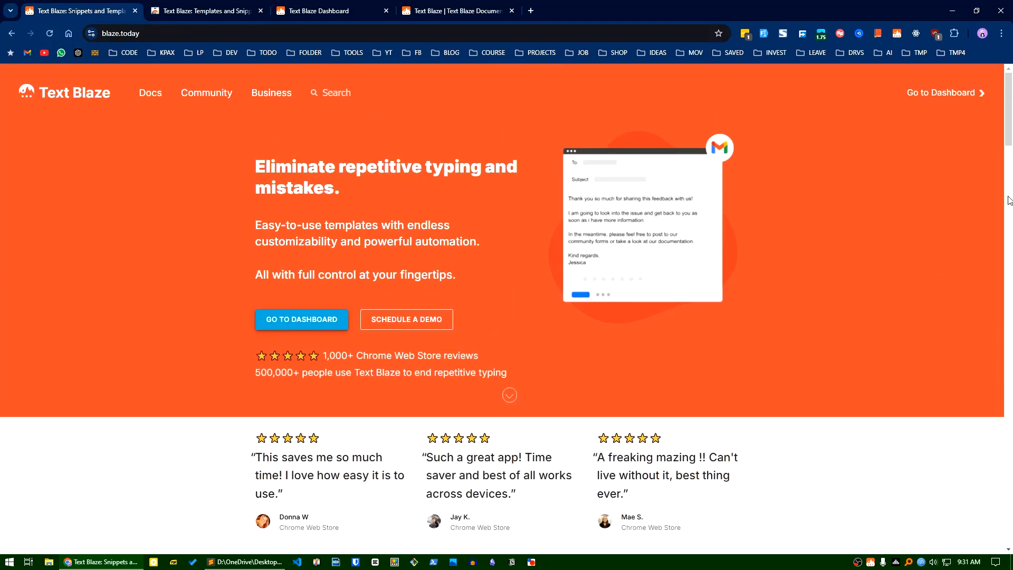
drag(1009, 111, 1010, 513)
scroll(622, 394, up, 20)
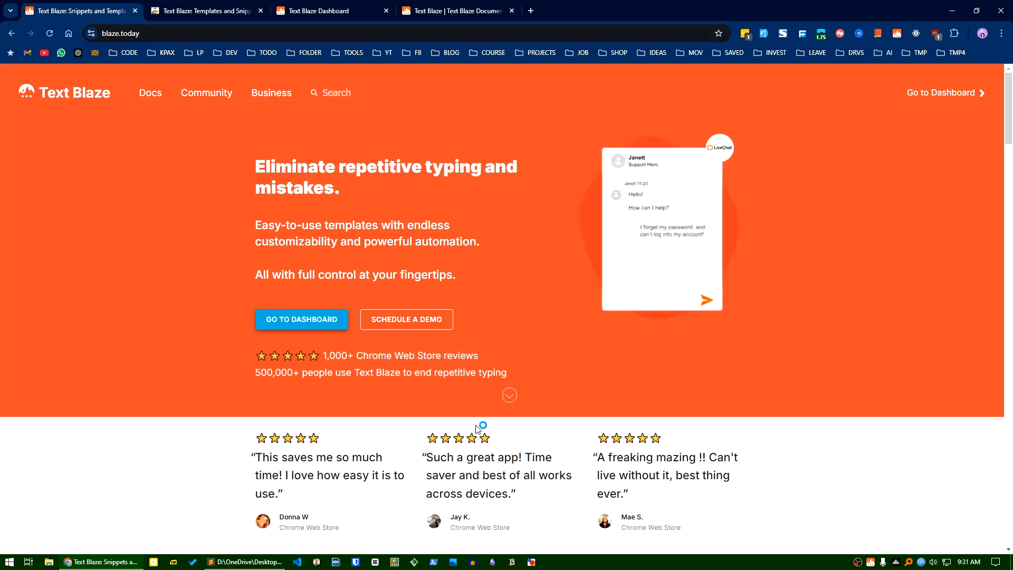
drag(1010, 115, 1009, 514)
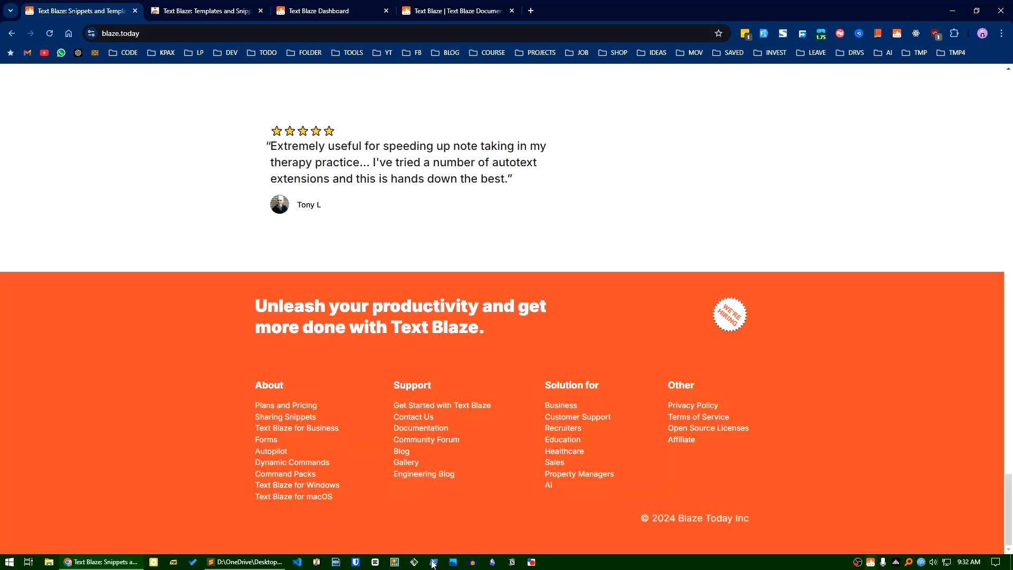
Step: Open the Plans and Pricing page in a new tab and compare the Free, Pro, Business and Enterprise plans
middle_click(276, 409)
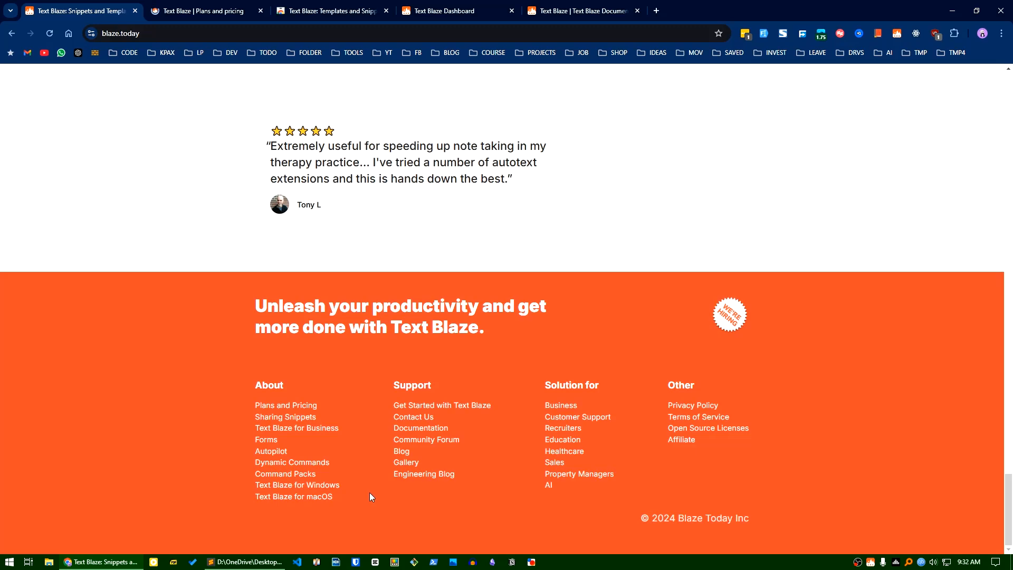
key(ctrl+Tab)
scroll(230, 447, down, 2)
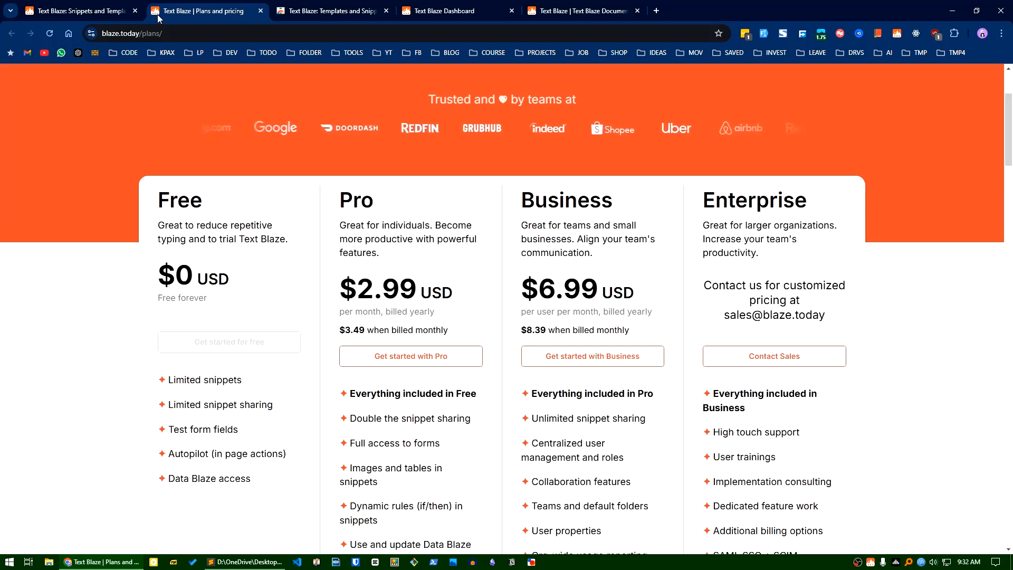
Step: Return to the Text Blaze home page and review its customer logos, reviews and time-saving figures
click(121, 12)
scroll(191, 312, up, 20)
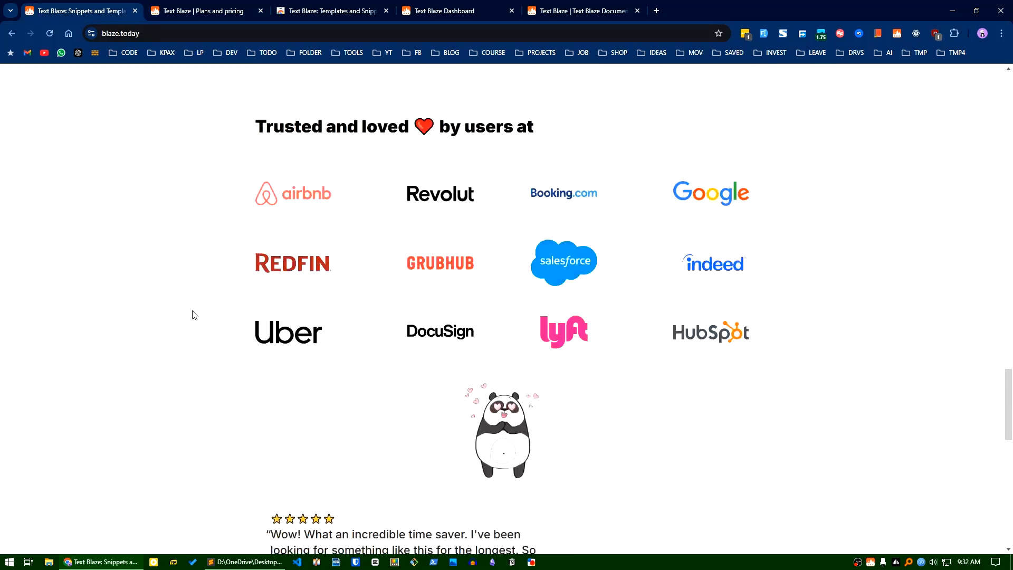
scroll(193, 311, down, 10)
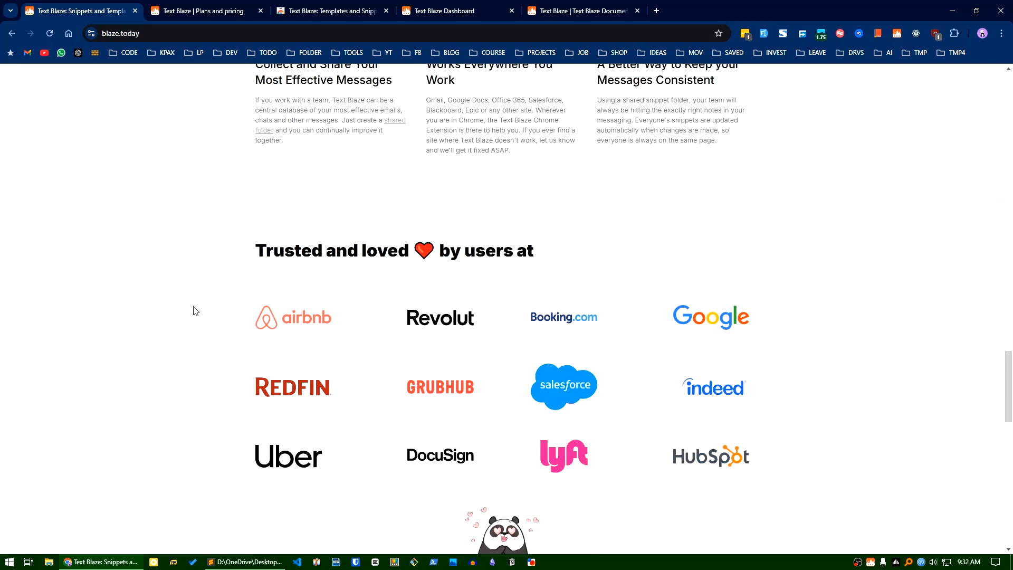
scroll(194, 309, up, 15)
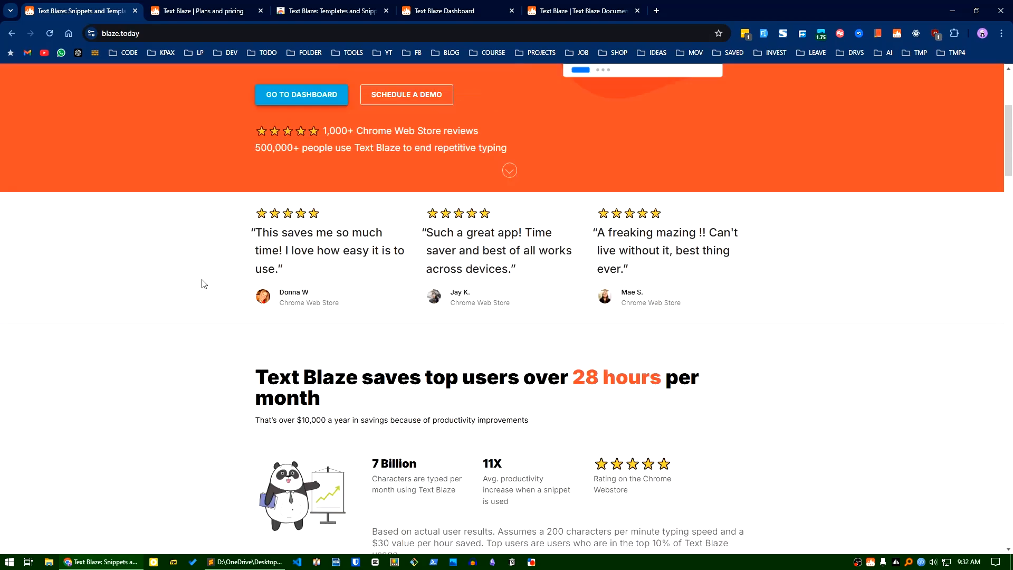